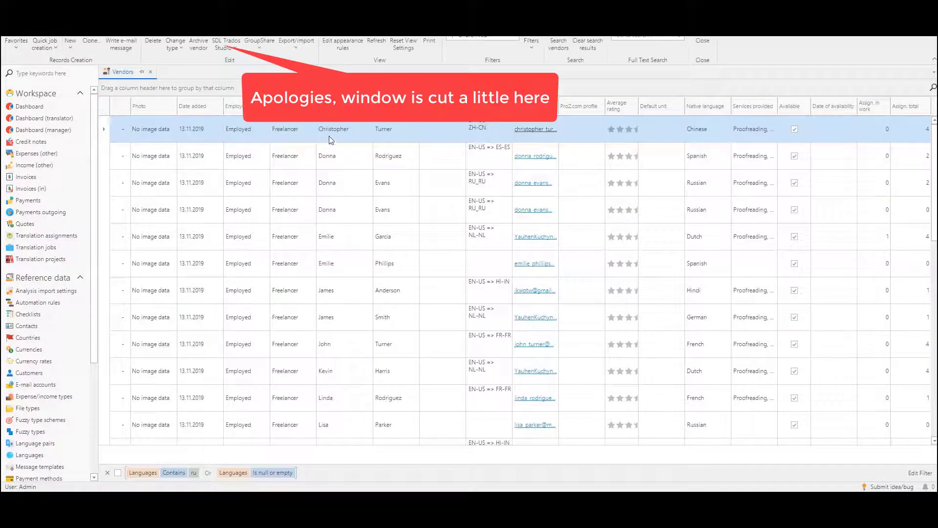
- Open the first vendor's record on its Settings page, where willingness to work is 0
left_click(330, 136)
key("Return")
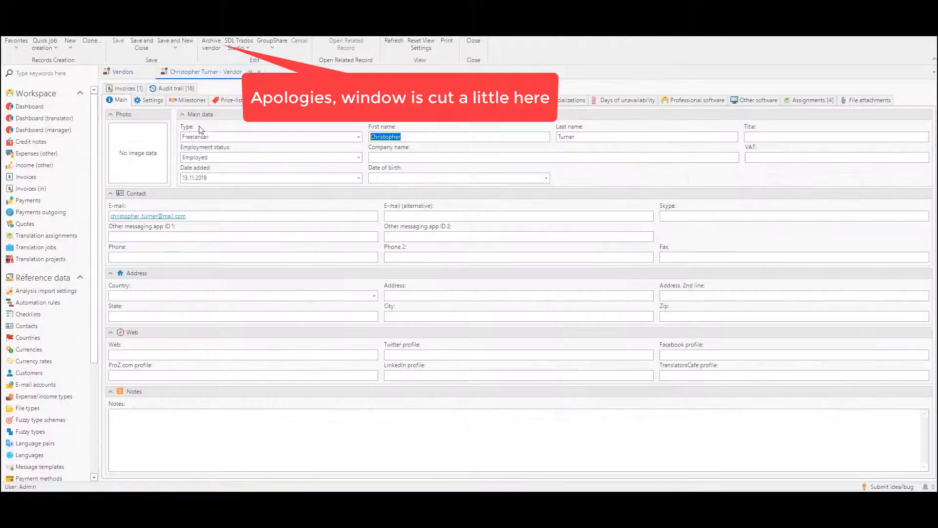
left_click(138, 101)
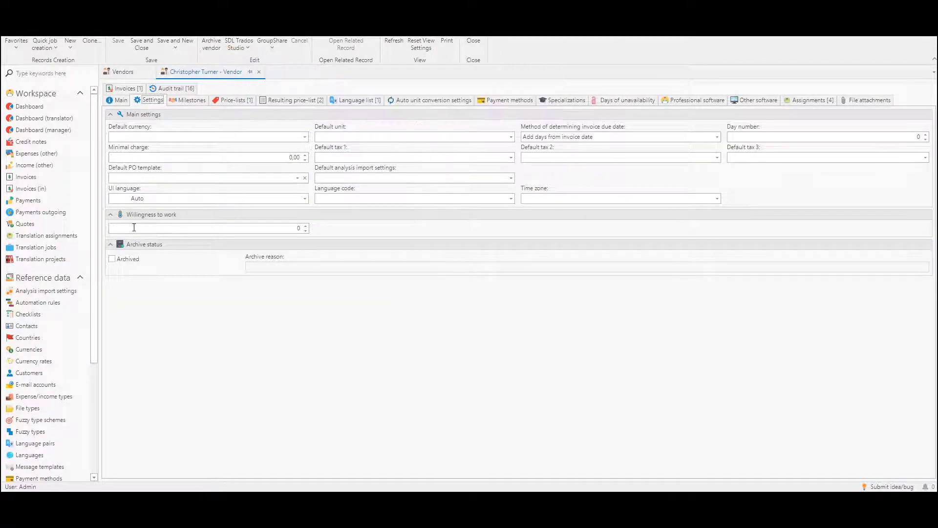
left_click(164, 226)
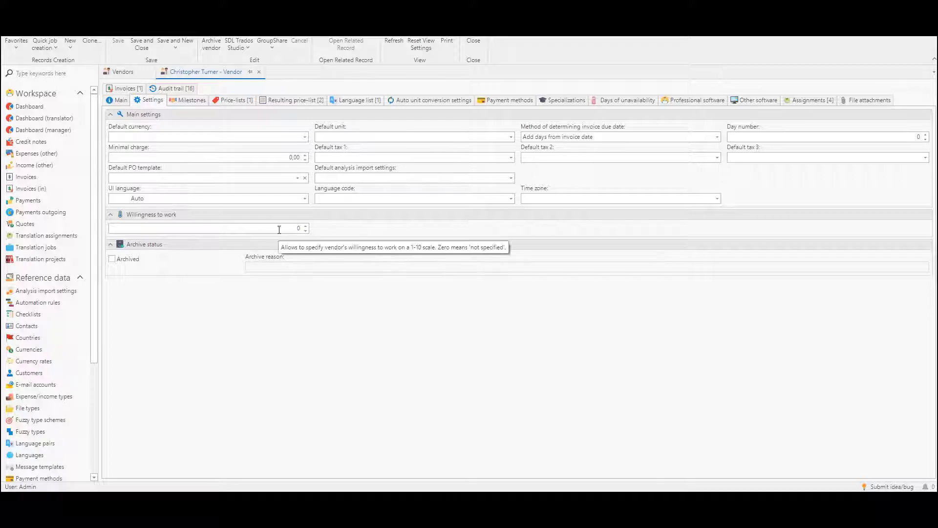
- Close the vendor record and open Vendor groups under Reference data
left_click(259, 73)
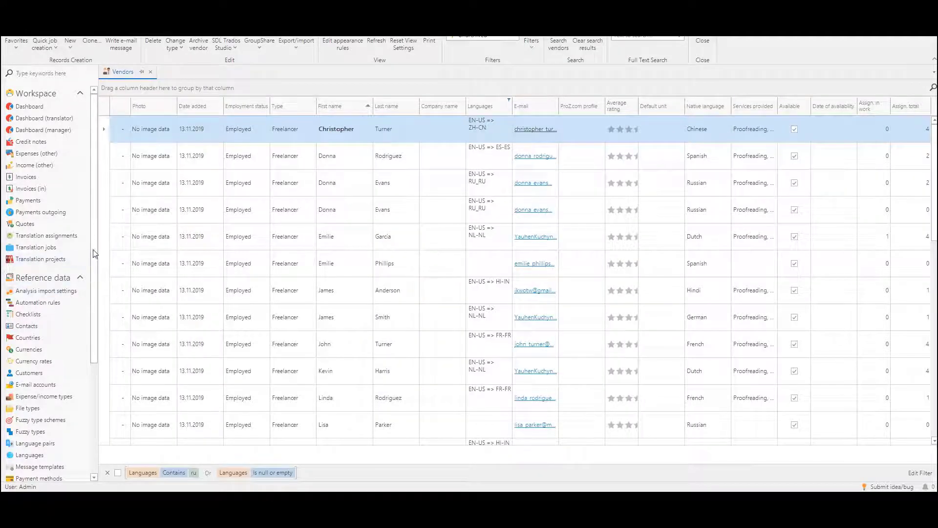
left_click_drag(94, 255, 88, 370)
left_click(30, 437)
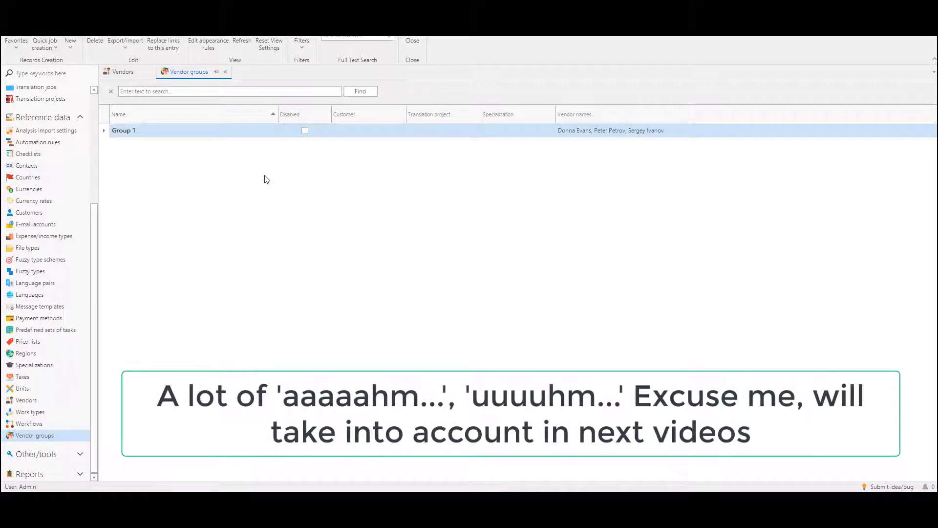
- Open Group 1 to view its two Translation vendors and one Proofreading vendor
double_click(223, 132)
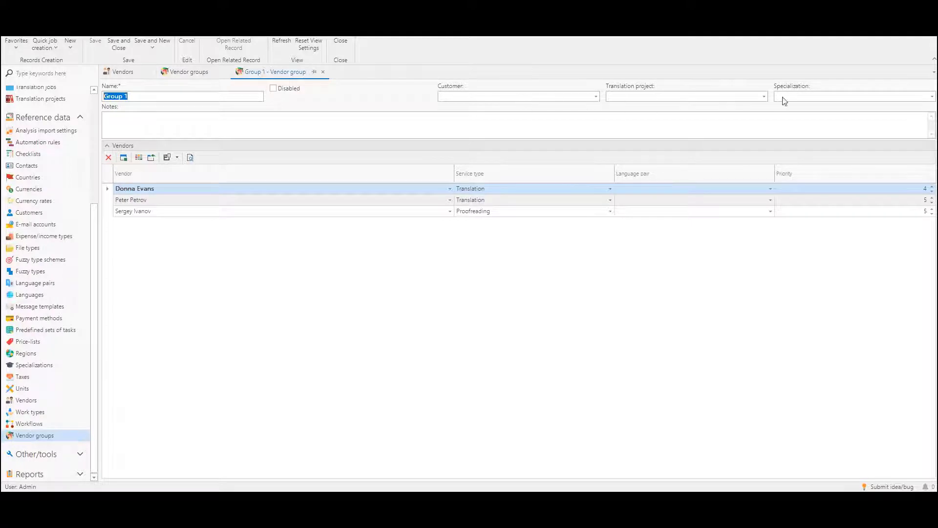
- Check the Customer and Language pair drop-down choices without changing them
left_click(520, 97)
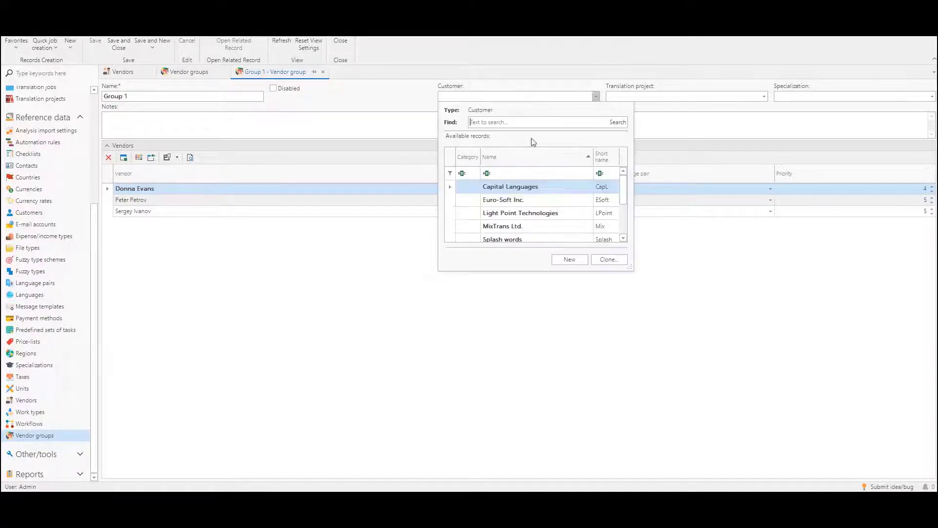
left_click(259, 127)
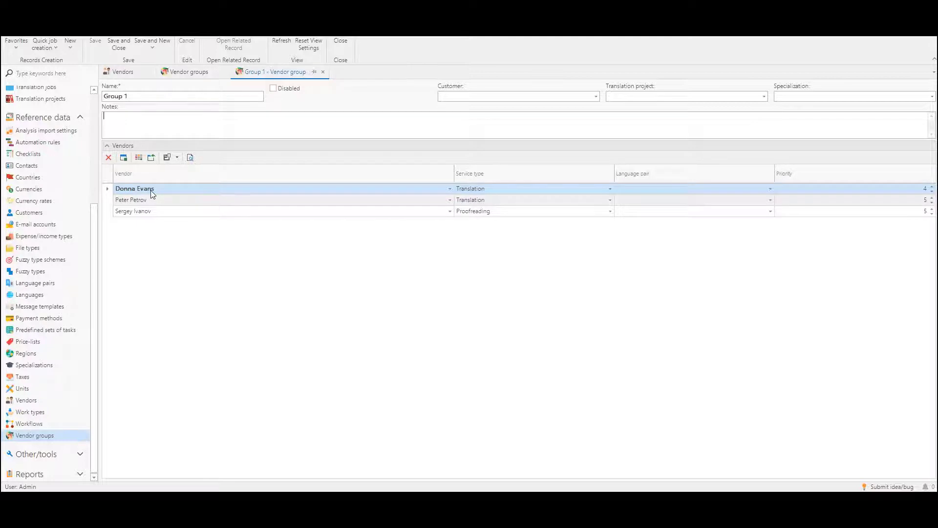
left_click(655, 191)
key("Escape")
- Set the second vendor's priority to 5 and close the Group 1 record
left_click(917, 200)
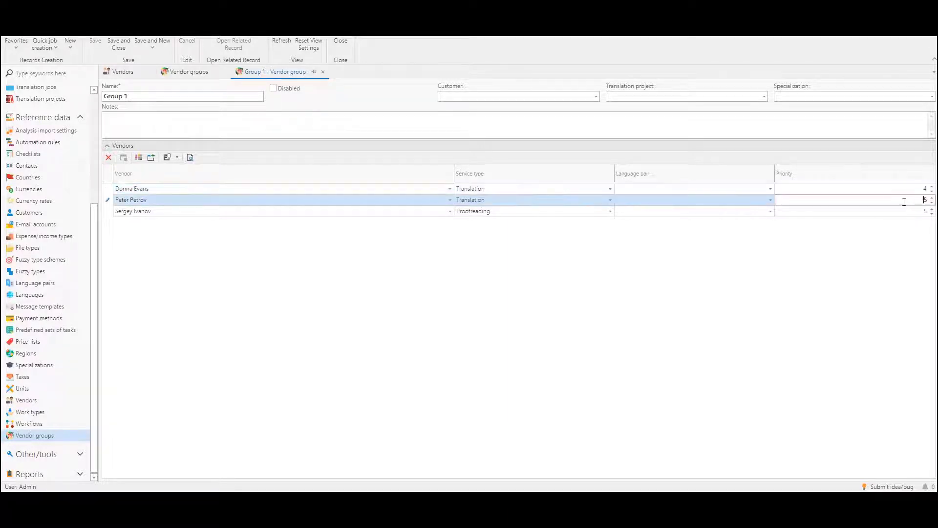
key("Return")
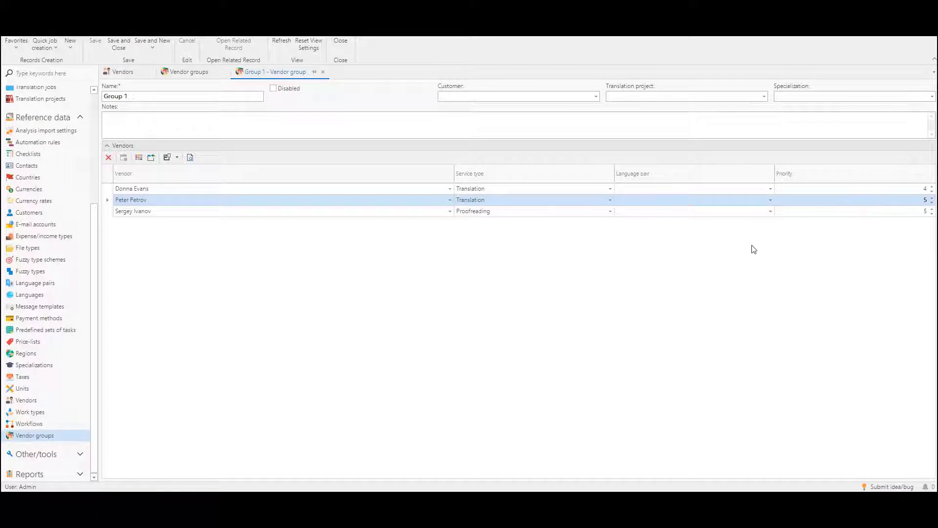
left_click(322, 72)
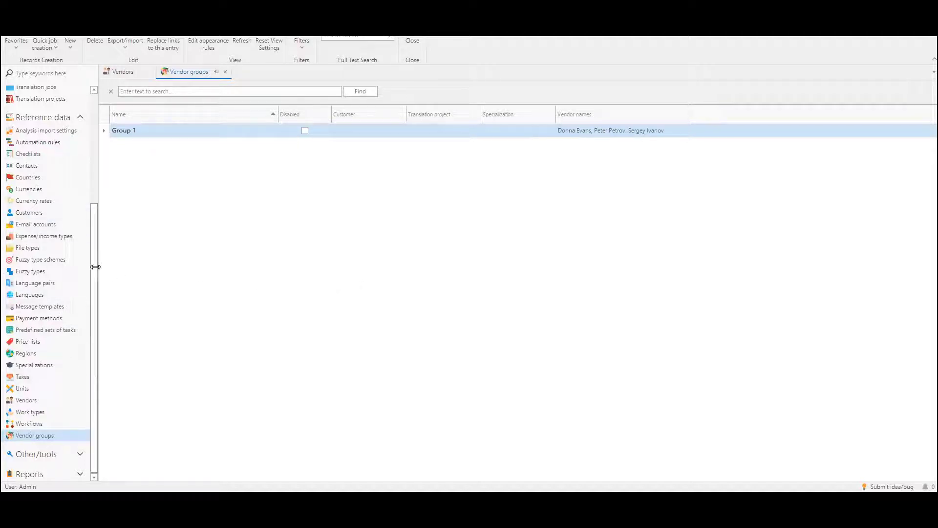
- Open translation assignment 0057, the English => Russian proofreading job
scroll(59, 239, "up", 5)
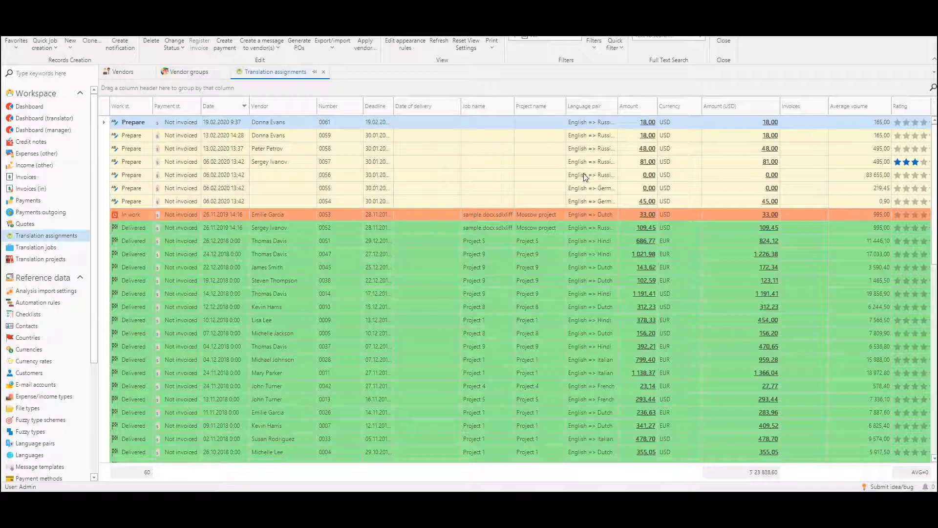
left_click(272, 164)
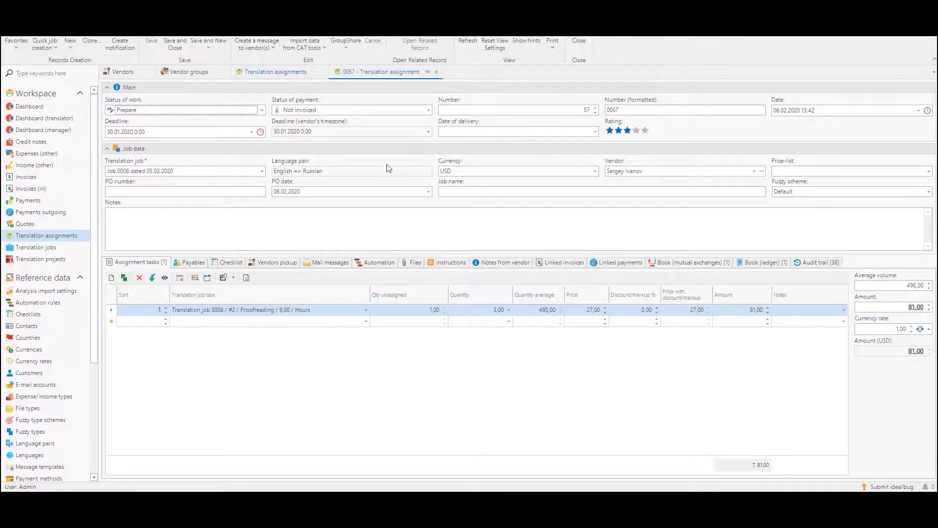
left_click(329, 172)
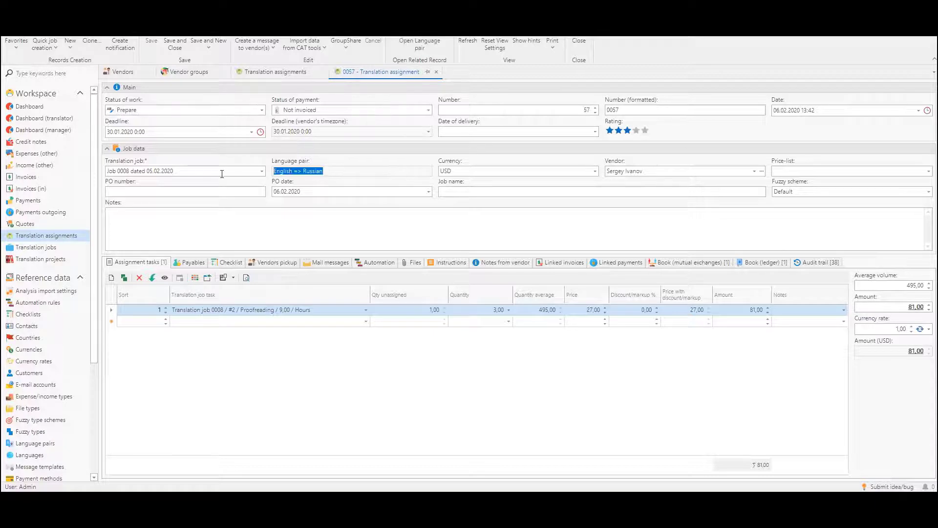
- Show assignment 0057's recommended vendors and narrow the Rec column to fit more columns
left_click(753, 171)
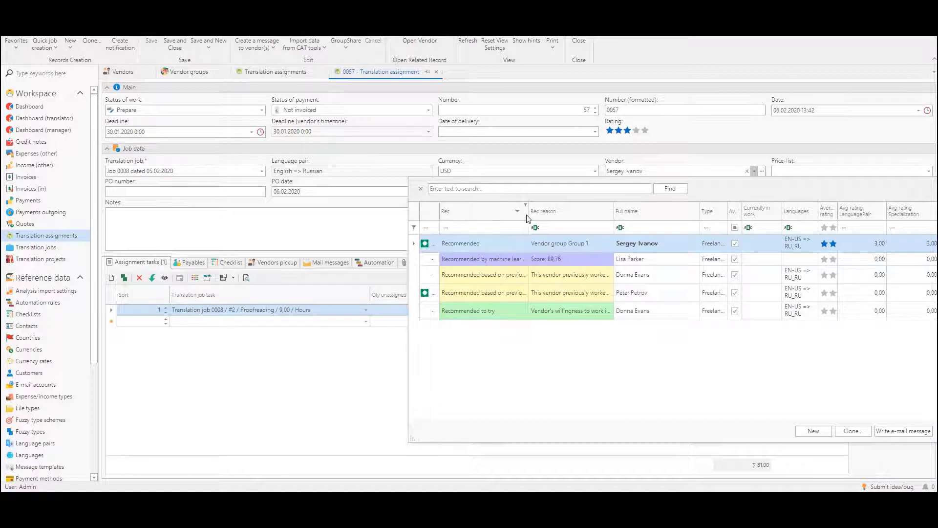
left_click_drag(528, 218, 500, 218)
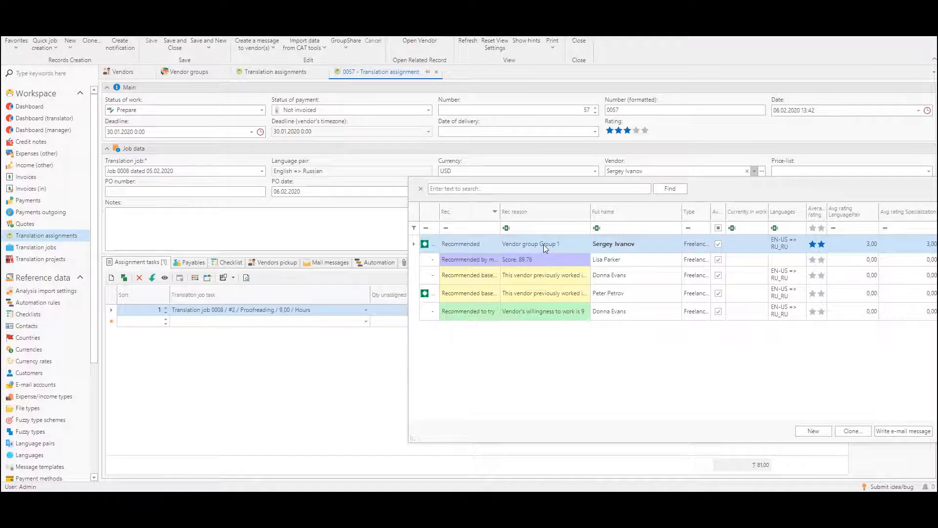
left_click(566, 264)
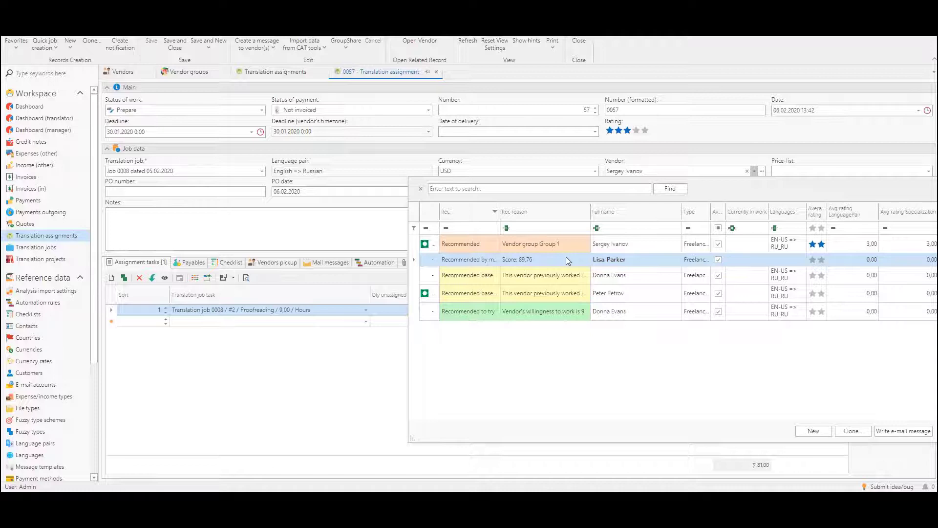
left_click(472, 293)
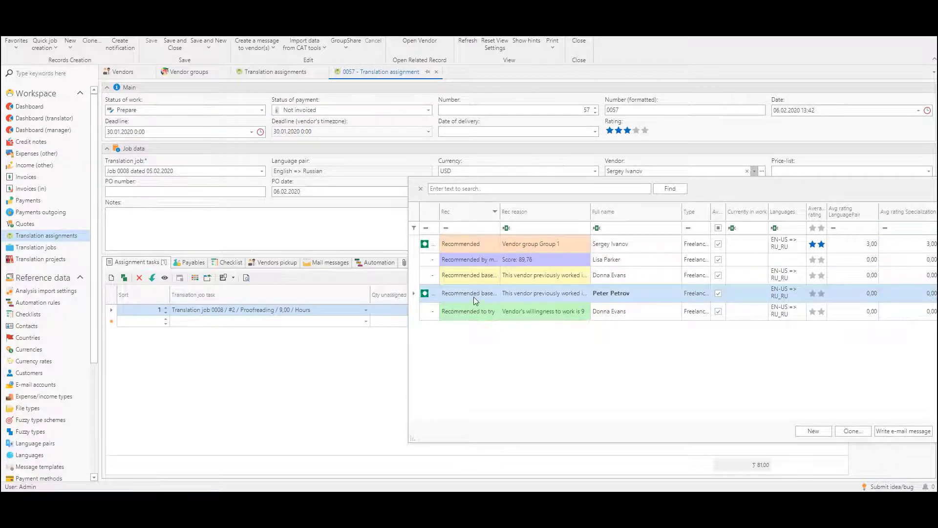
left_click(478, 277)
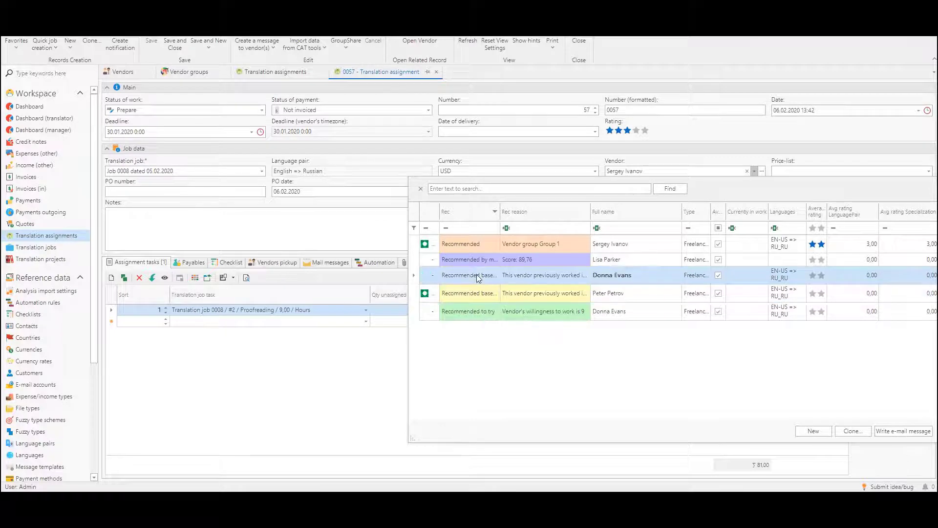
left_click(464, 262)
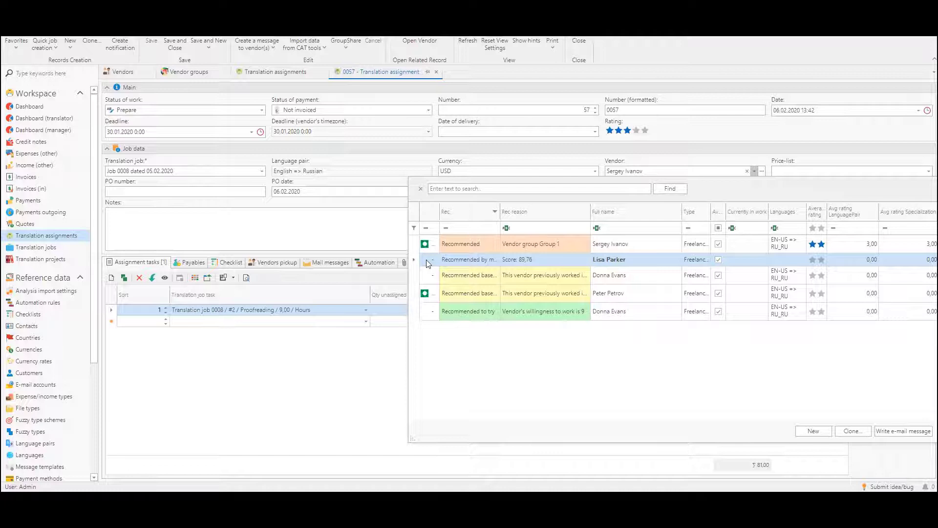
left_click(540, 294)
left_click(575, 311)
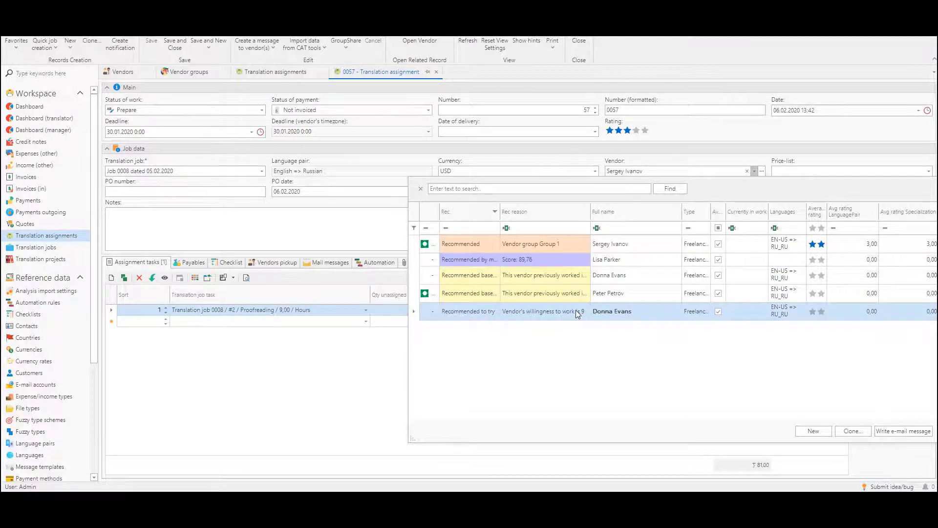
left_click(653, 275)
left_click(664, 312)
left_click(619, 269)
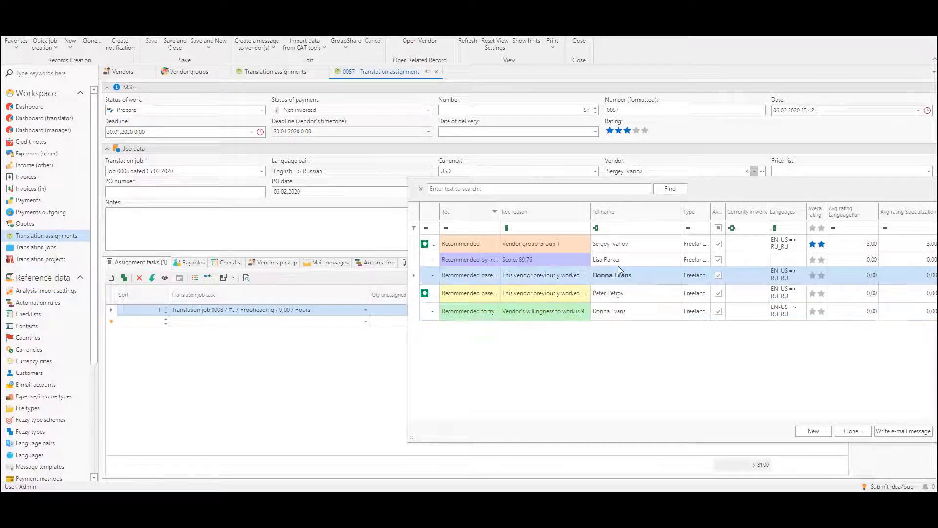
left_click(620, 262)
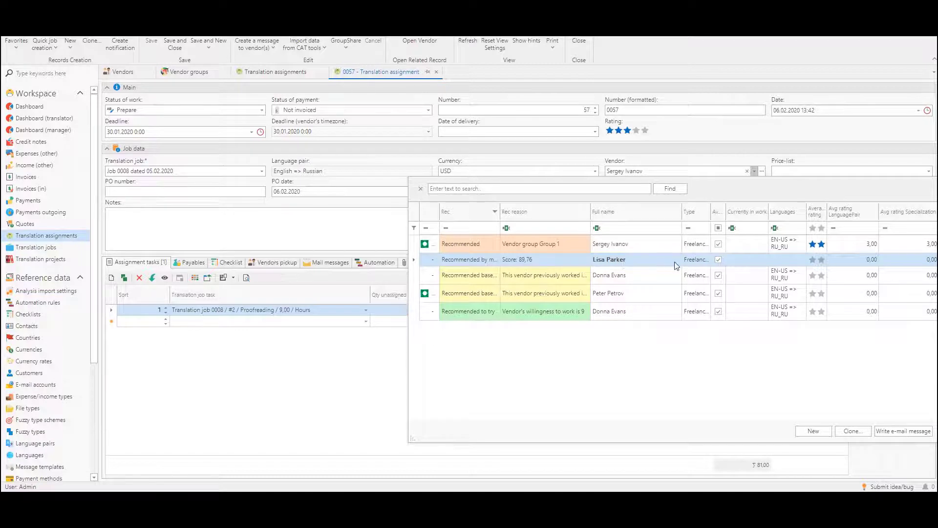
left_click(517, 275)
left_click(534, 260)
left_click(519, 244)
left_click(521, 265)
left_click(491, 281)
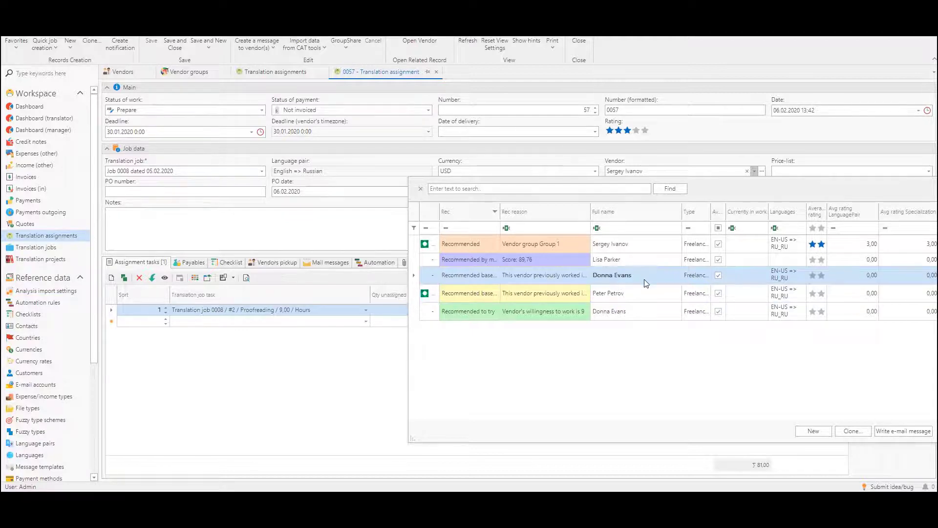
left_click(662, 282)
left_click(511, 289)
left_click(494, 278)
left_click(489, 293)
left_click(493, 281)
left_click(506, 293)
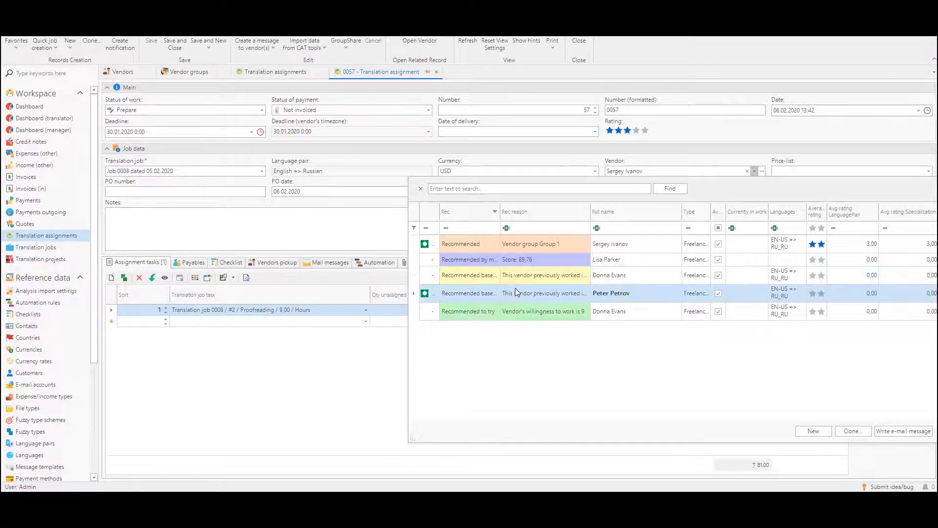
left_click(528, 278)
left_click(516, 293)
left_click(464, 314)
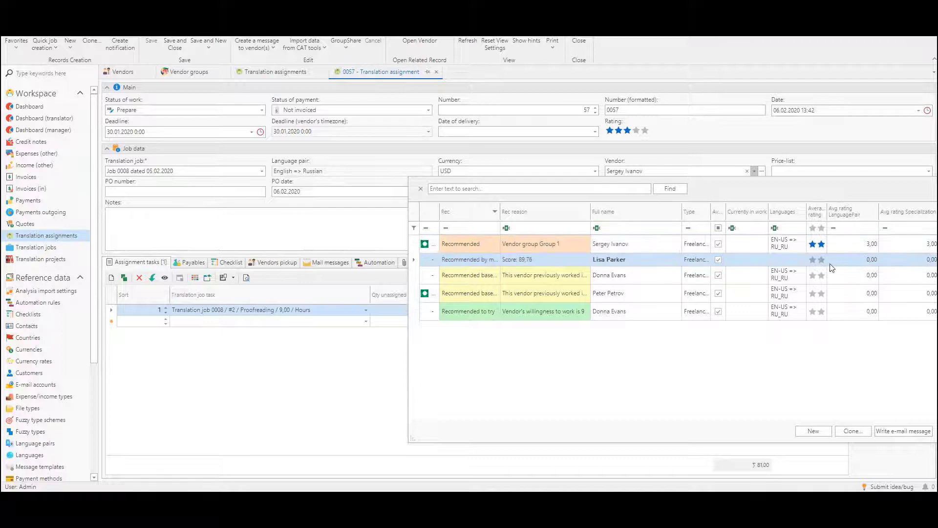
- Compare the Recommended to try, previous-work and machine-learning vendor recommendations in turn
left_click(585, 316)
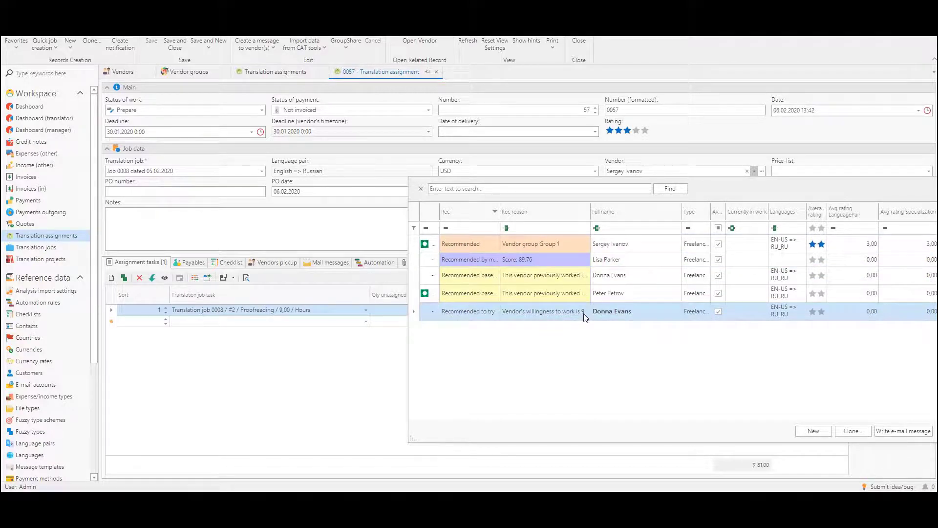
left_click(606, 278)
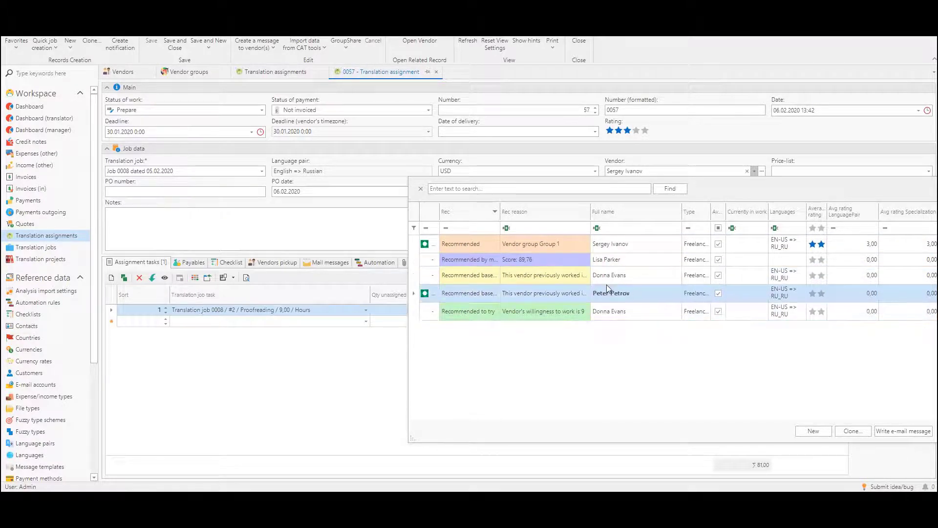
left_click(517, 311)
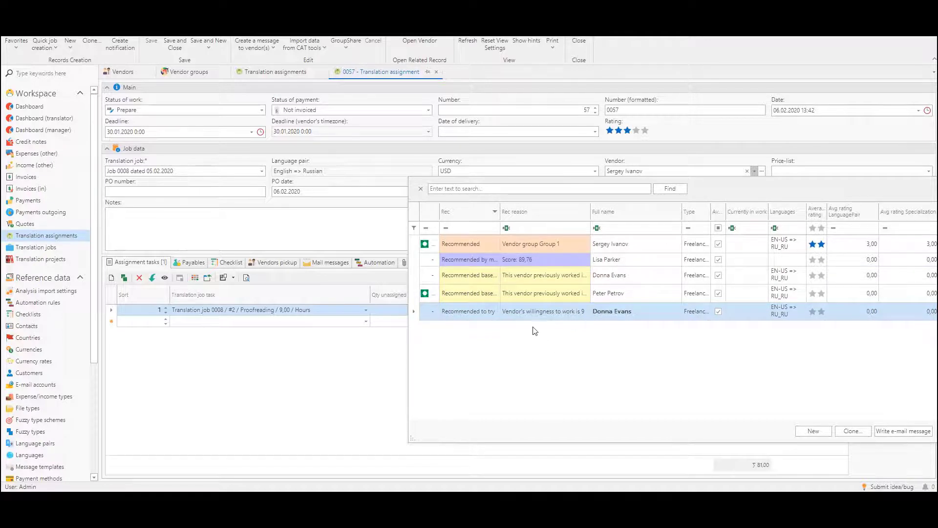
left_click(485, 275)
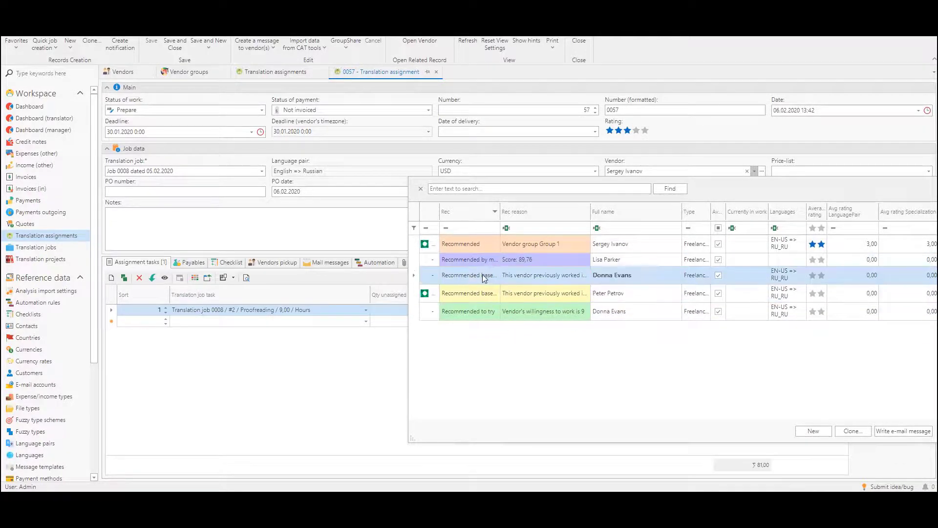
left_click(484, 293)
left_click(481, 312)
left_click(601, 260)
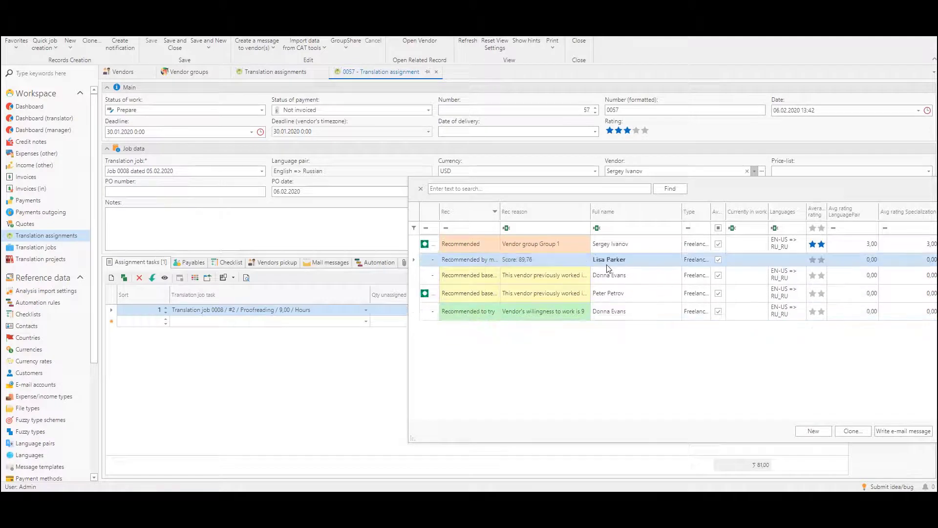
left_click(585, 314)
left_click(477, 243)
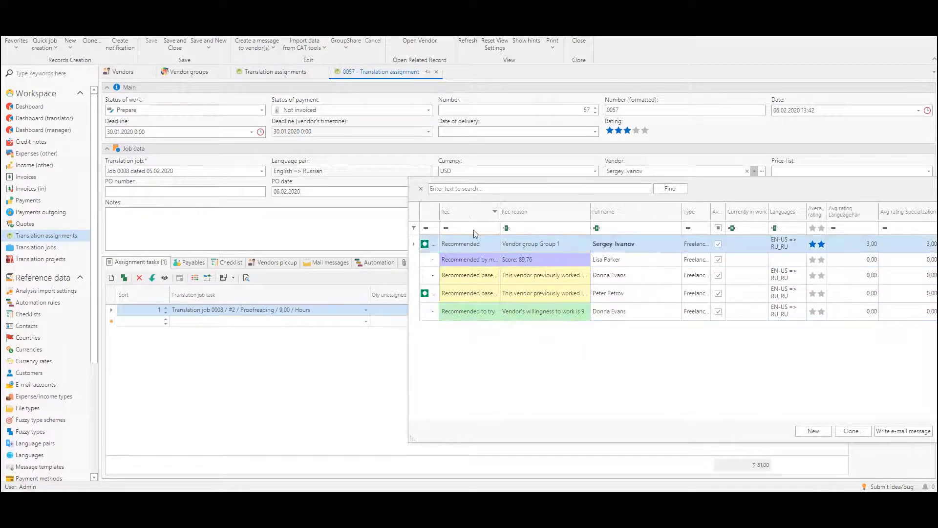
left_click(470, 259)
left_click(484, 294)
left_click(486, 313)
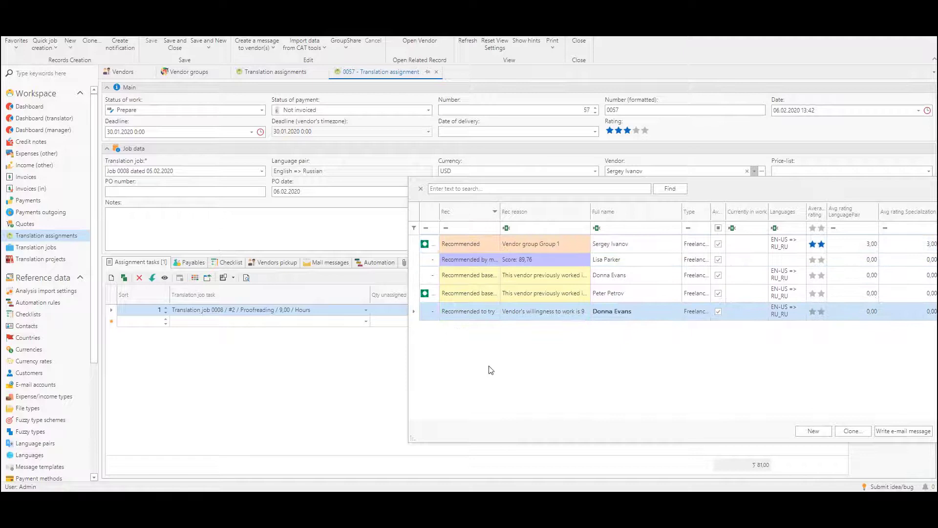
left_click(472, 275)
left_click(469, 243)
left_click(484, 293)
- Review the Group 1 and 89,76 machine-learning recommendations, ending on Recommended to try
left_click(486, 260)
left_click(486, 245)
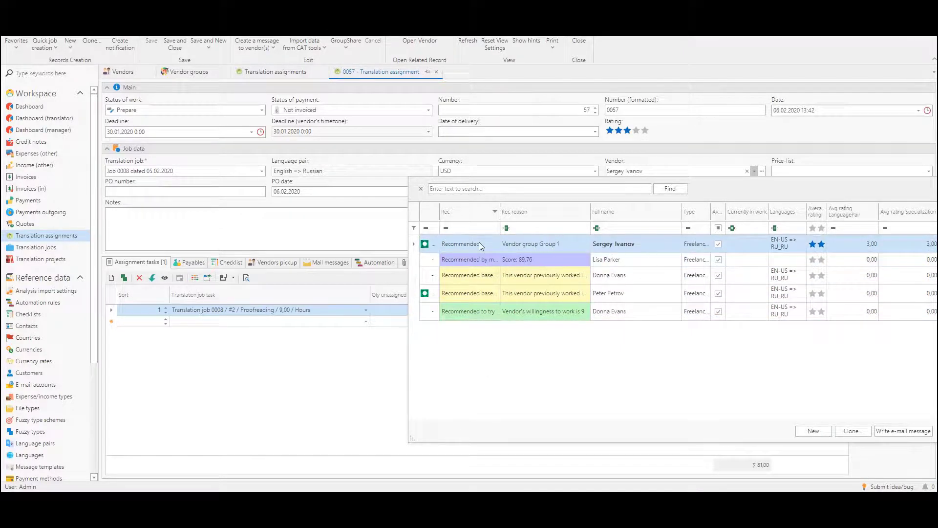
left_click(522, 261)
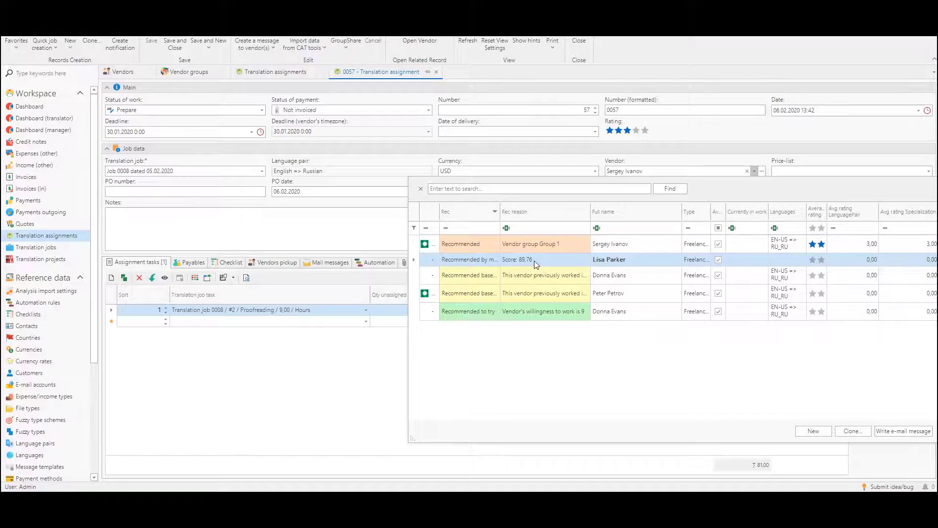
left_click(508, 274)
left_click(489, 293)
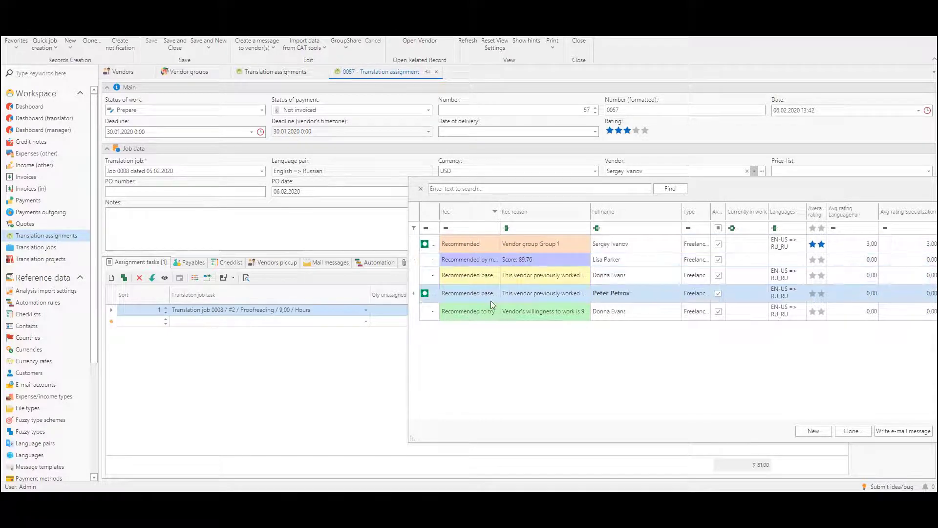
left_click(484, 274)
left_click(478, 294)
left_click(474, 313)
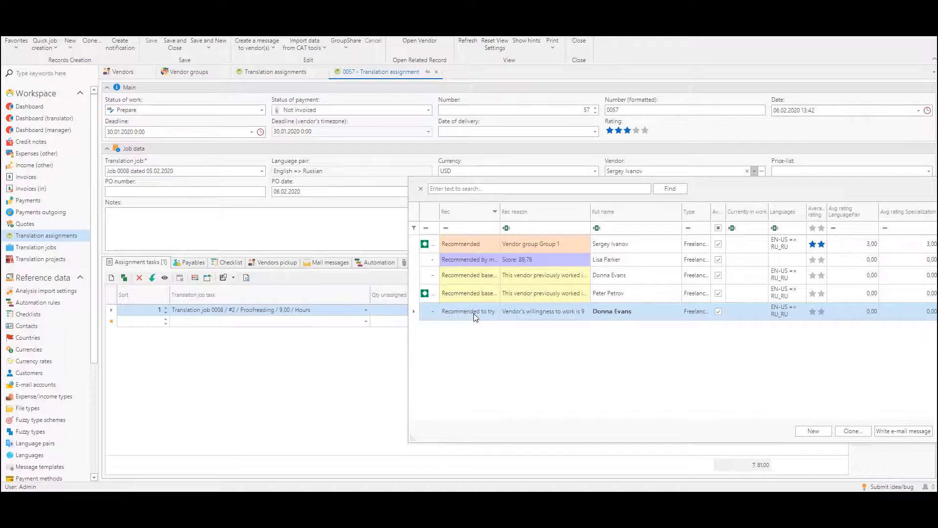
- Open the full vendor search and compare the previous-work and current vendors' recent assignments
left_click(507, 211)
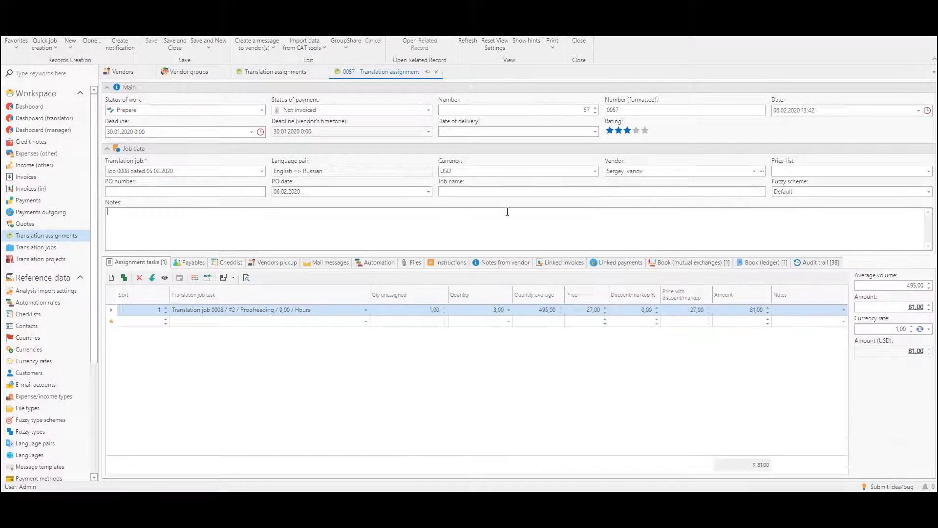
left_click(762, 171)
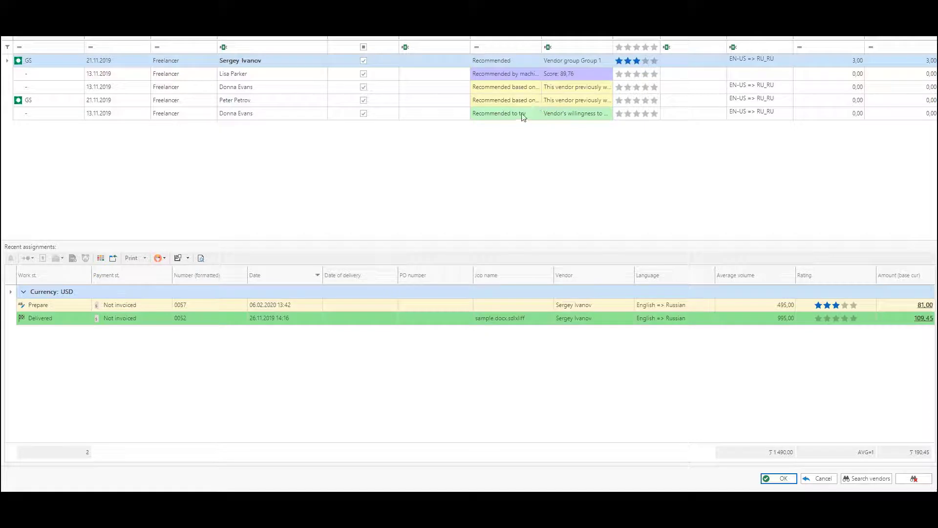
left_click(492, 76)
left_click(499, 87)
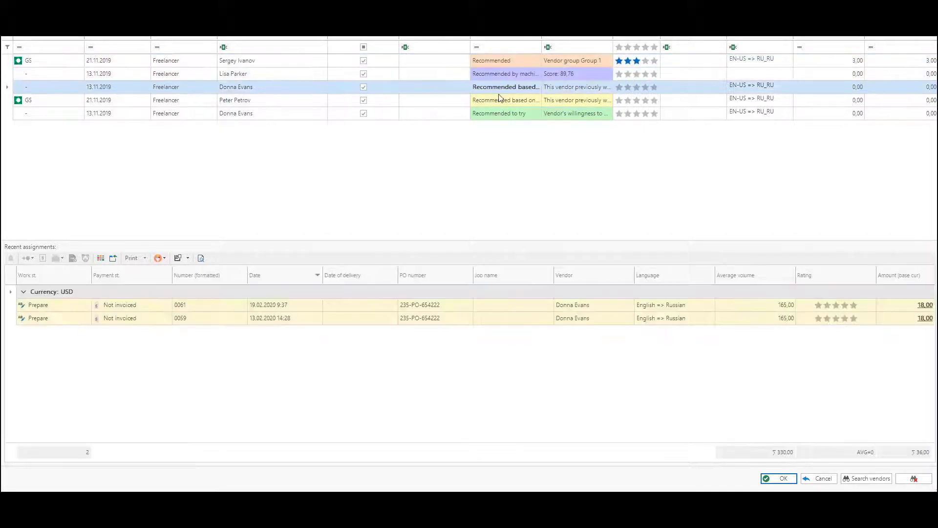
left_click(494, 65)
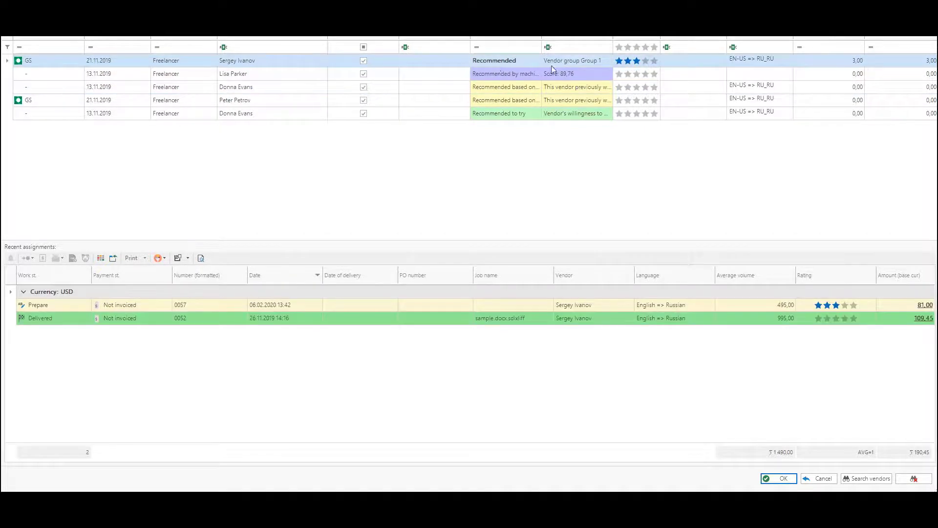
left_click(553, 86)
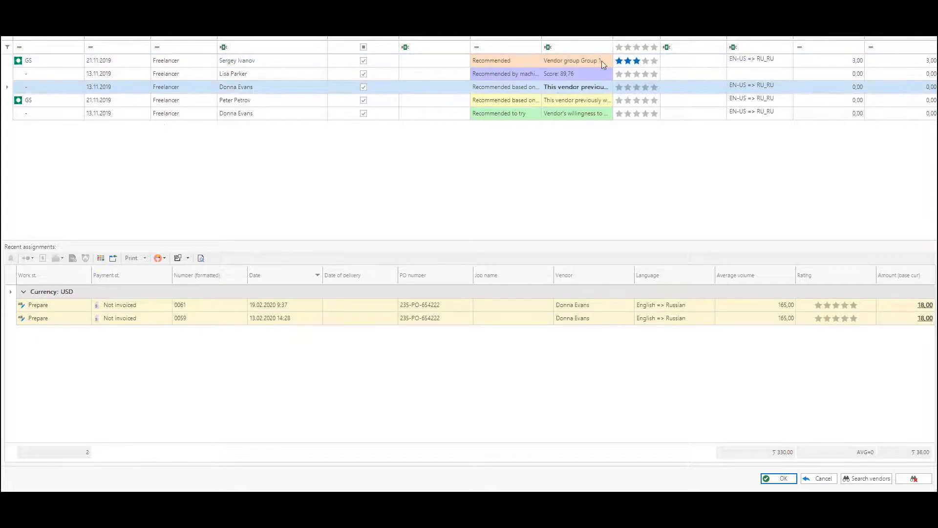
- Check the machine-learning vendor's recent assignments, then select the current vendor's delivered job 0052
left_click(552, 61)
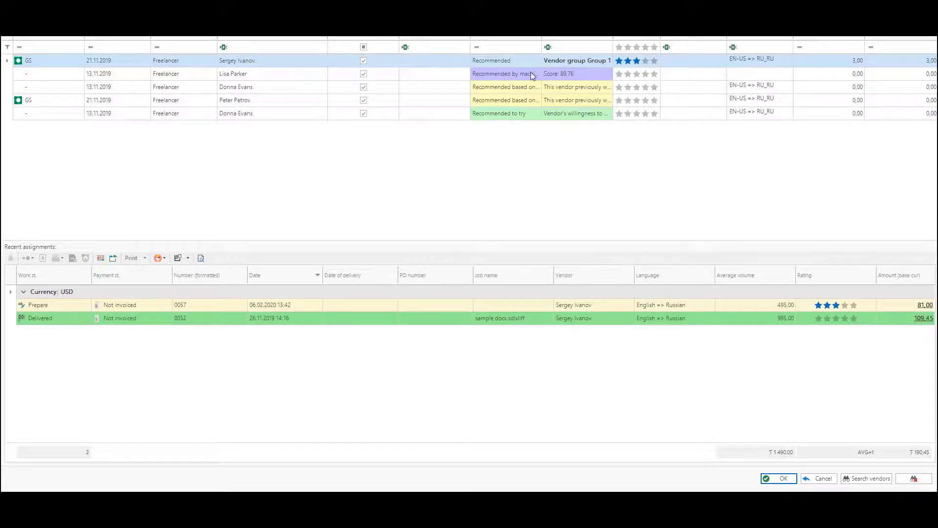
left_click(502, 87)
left_click(491, 73)
left_click(364, 60)
left_click(220, 317)
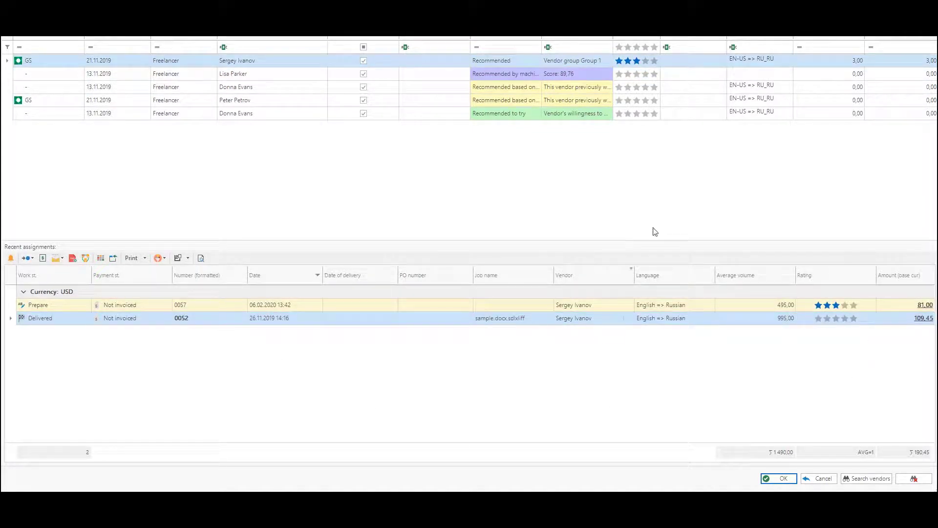
- Browse candidate vendors from the Vendors pickup list and cancel without adding any
left_click(835, 480)
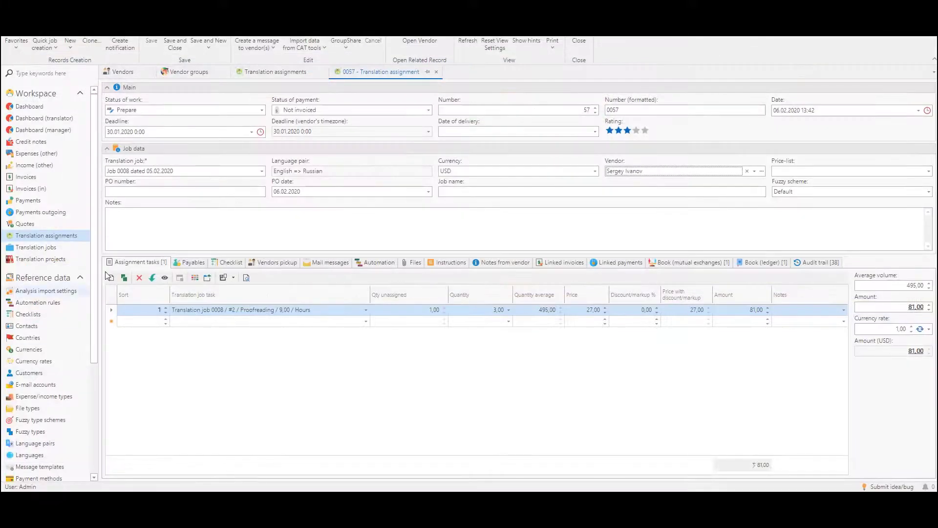
left_click(282, 264)
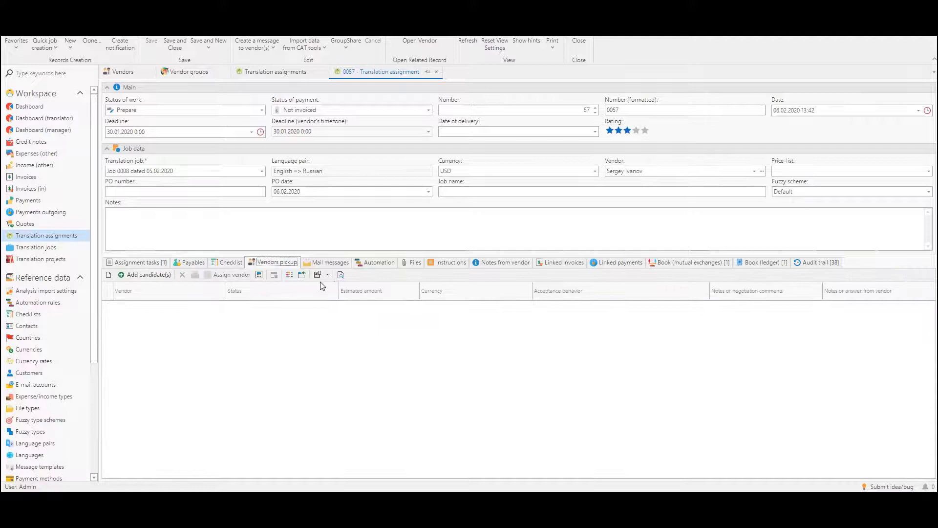
left_click(146, 275)
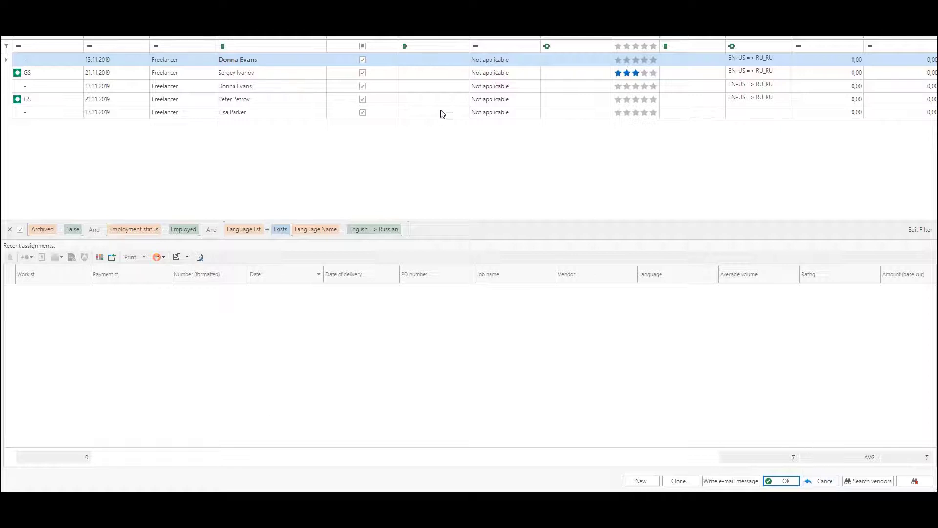
left_click(488, 78)
left_click(493, 61)
left_click(822, 482)
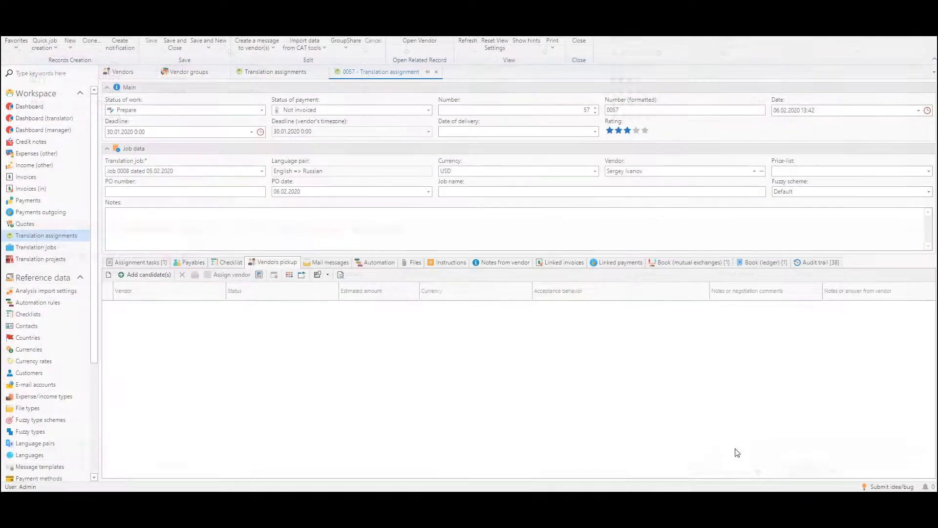
- Return to the assignment's task list, then switch back to assignment 0057
left_click(133, 263)
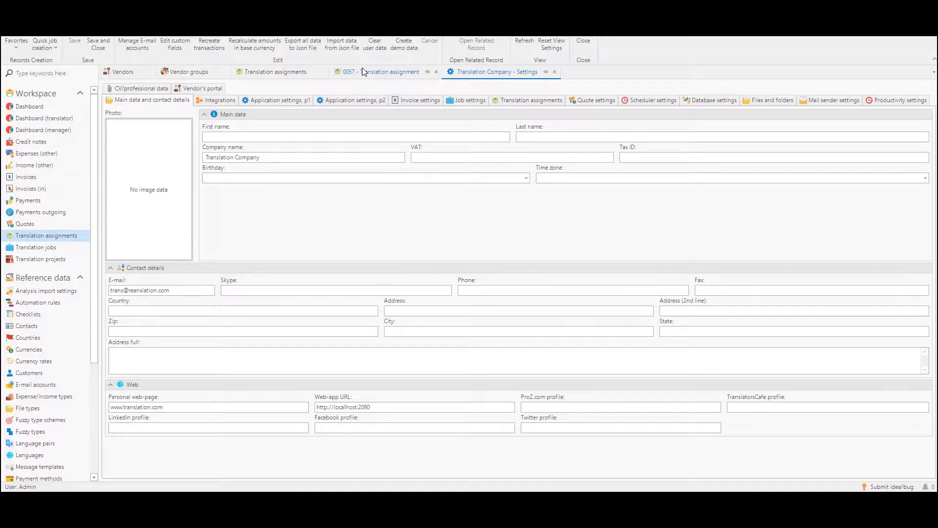
left_click(364, 71)
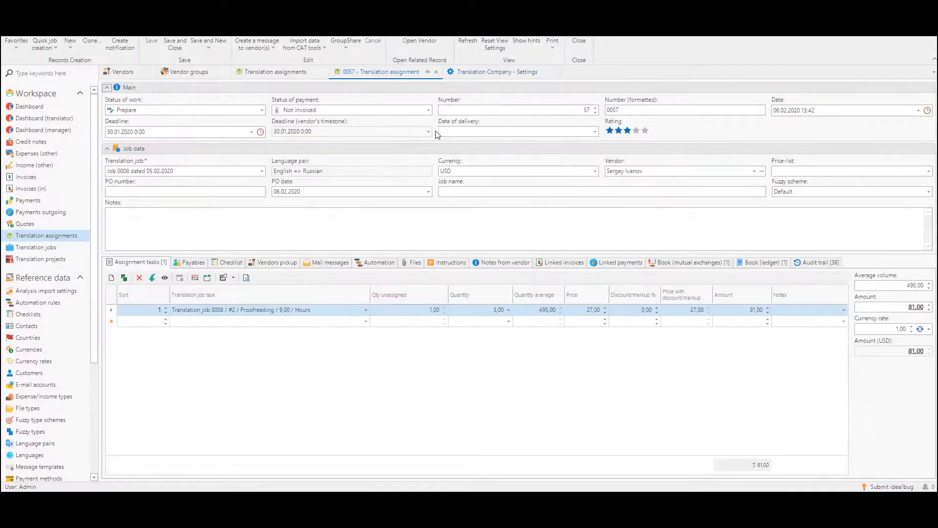
- Close assignment 0057 and open assignment 0058 from the Translation assignments list
left_click(437, 72)
left_click(259, 72)
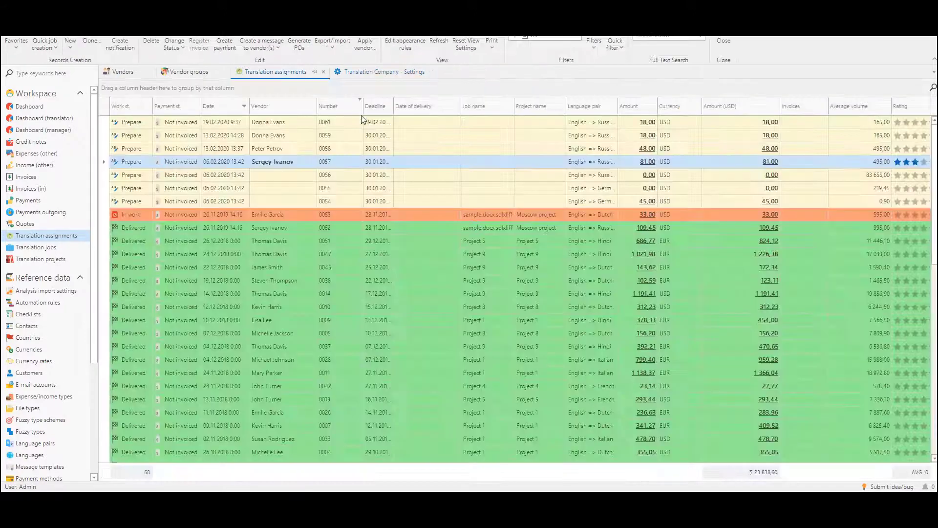
left_click(349, 148)
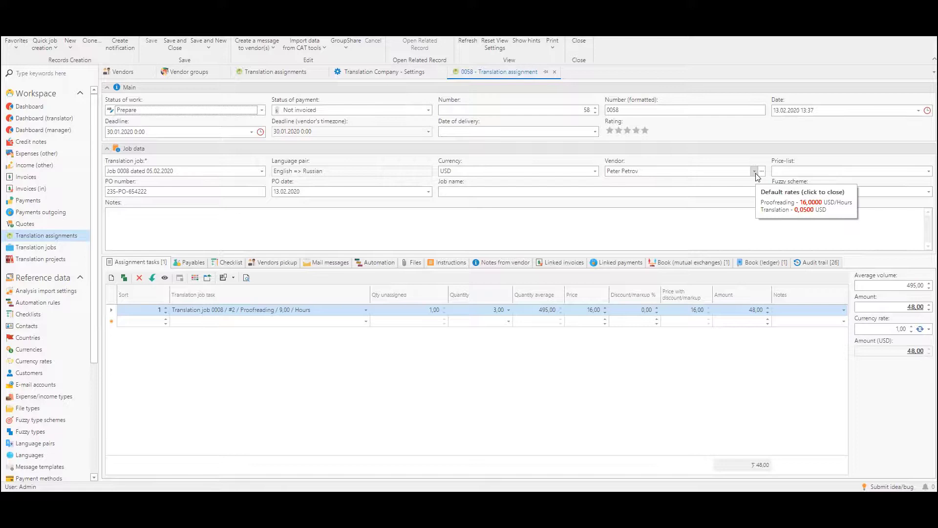
- Check 0058's color-coded vendor recommendations, keep the current vendor, and close the assignment
left_click(755, 171)
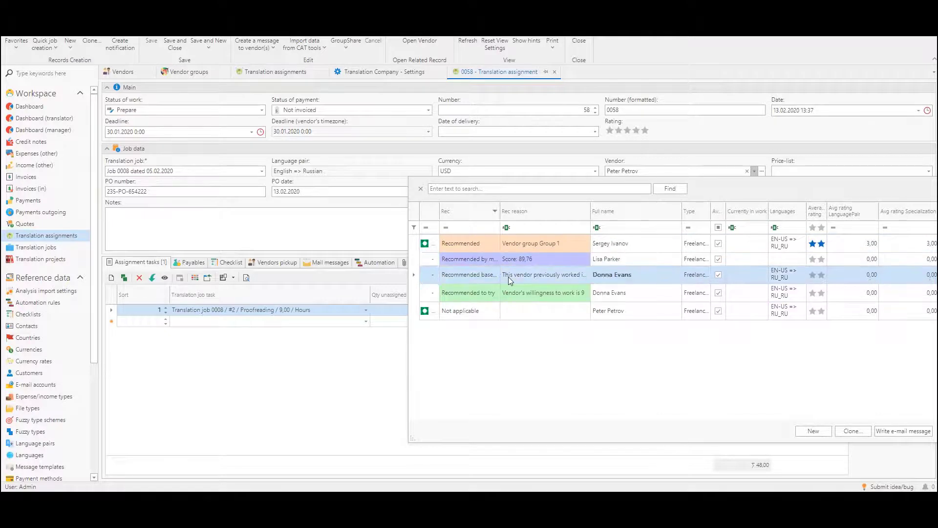
left_click(266, 386)
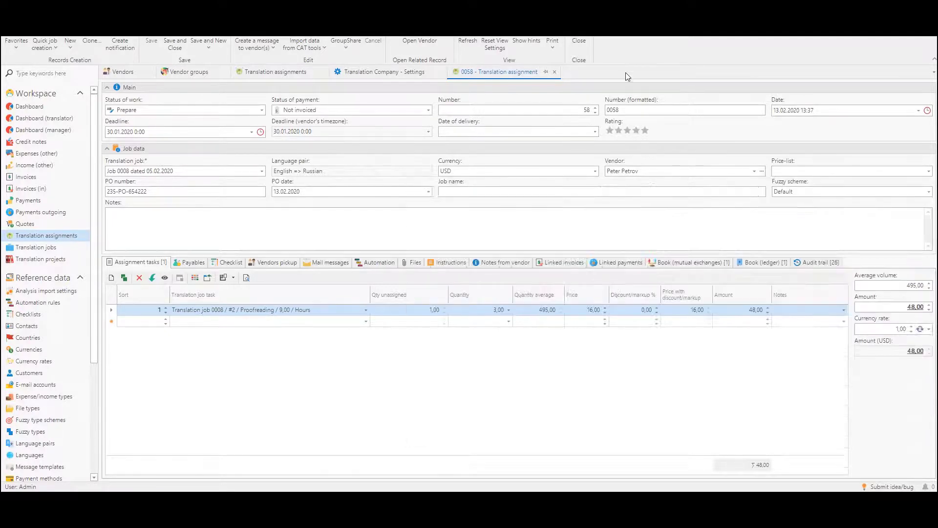
left_click(556, 73)
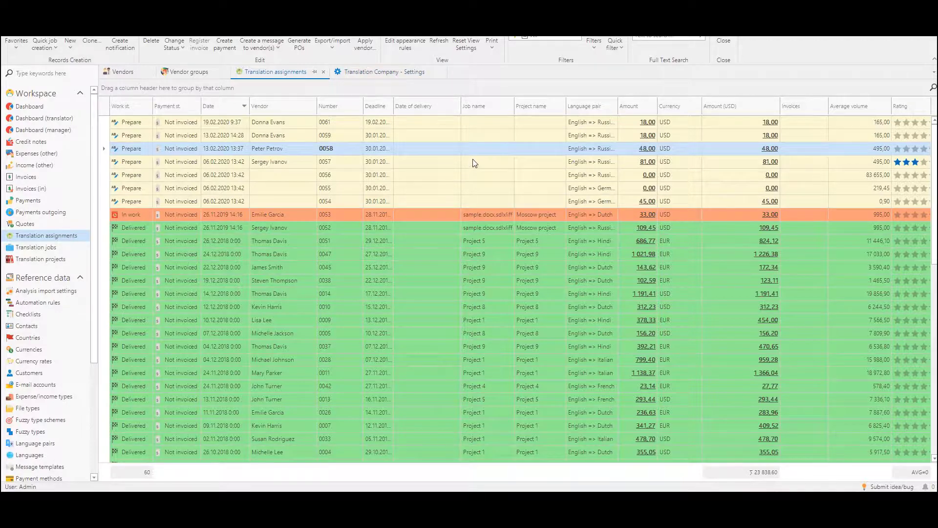
- In company settings' Translation assignments page, disable machine-learning and previous-work recommendations
left_click(373, 74)
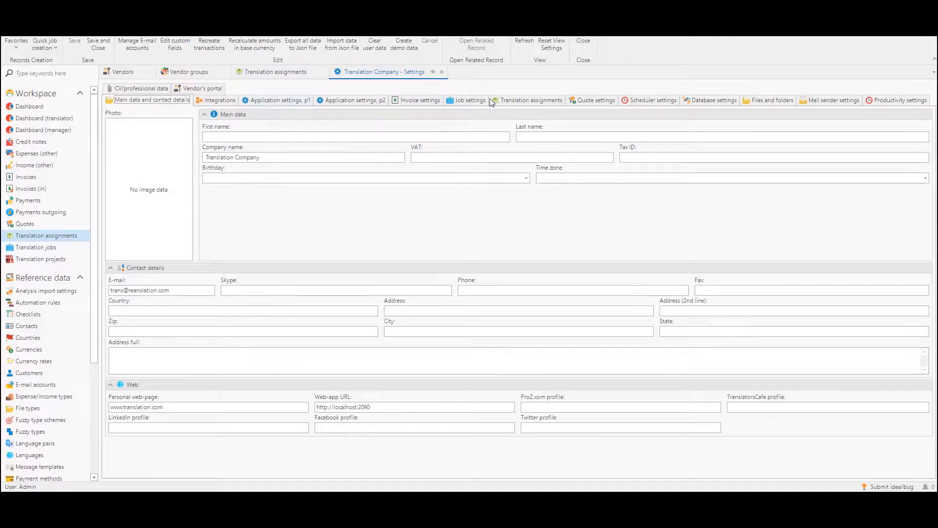
left_click(518, 101)
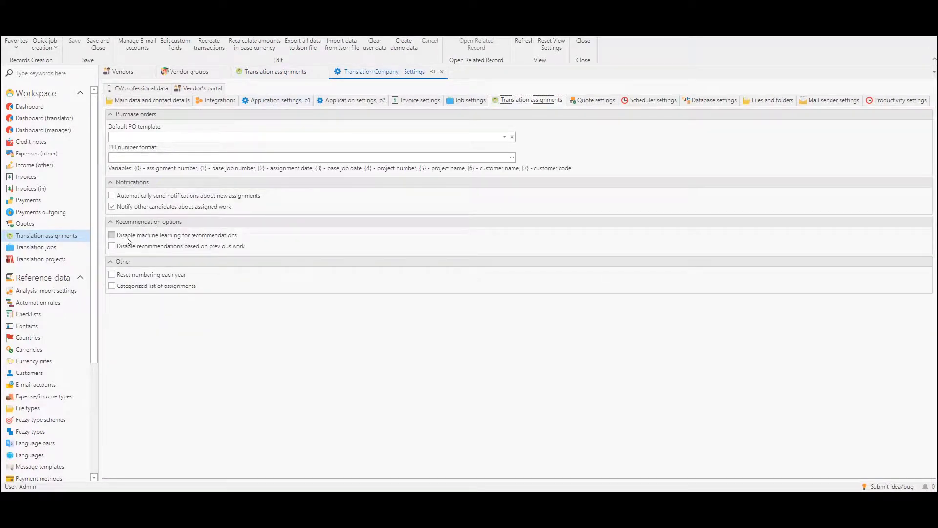
left_click(148, 238)
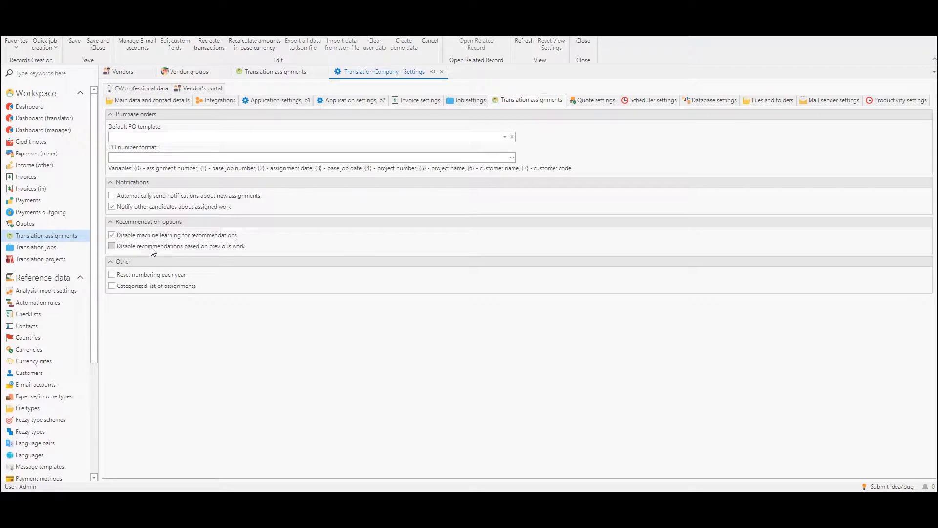
left_click(152, 248)
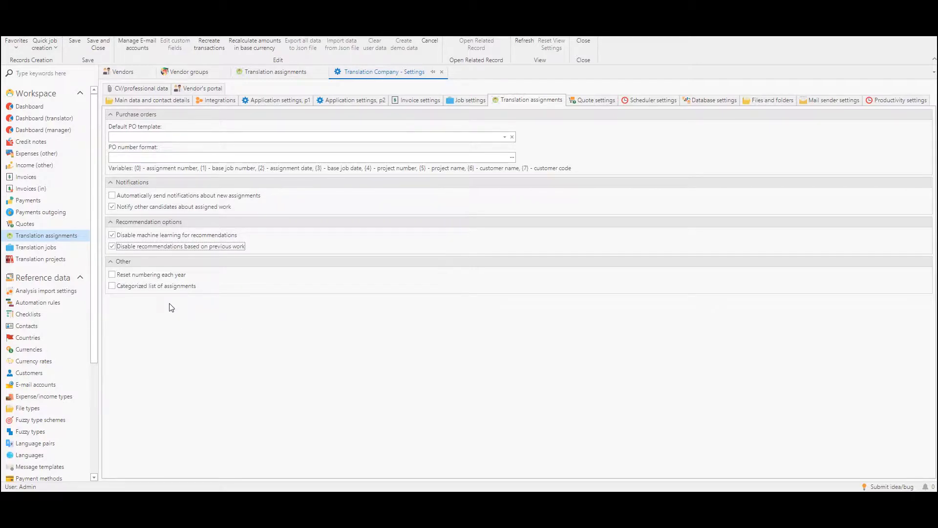
mouse_move(292, 202)
scroll(36, 418, "down", 5)
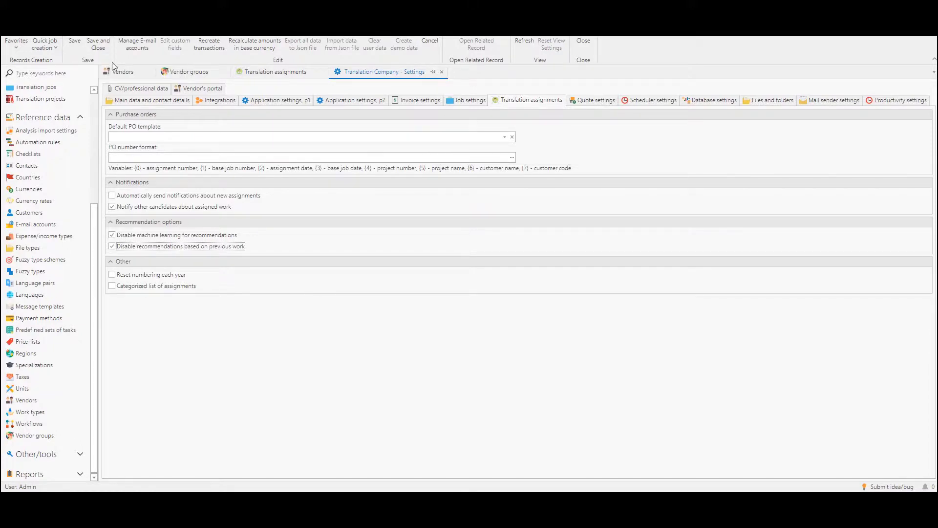
- Save the settings, reopen assignment 0058, and confirm its vendor list without changing the vendor
left_click(98, 44)
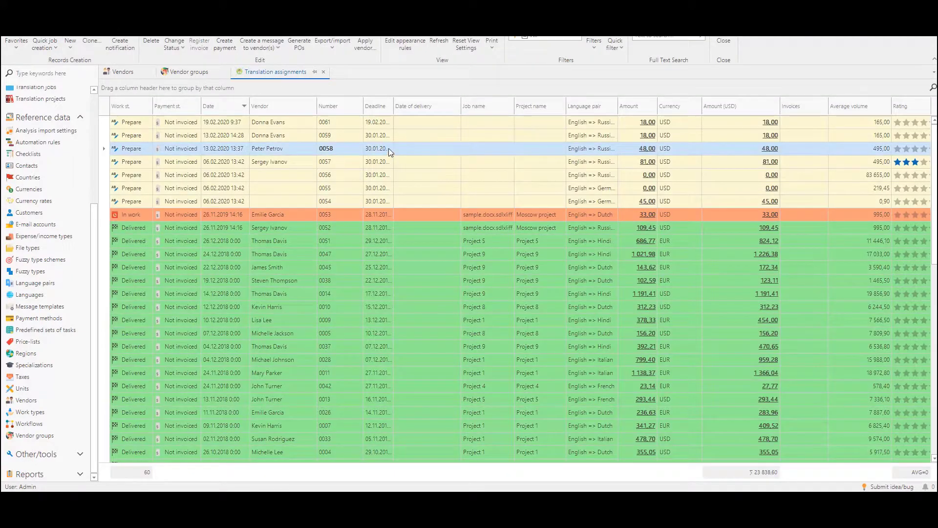
double_click(389, 148)
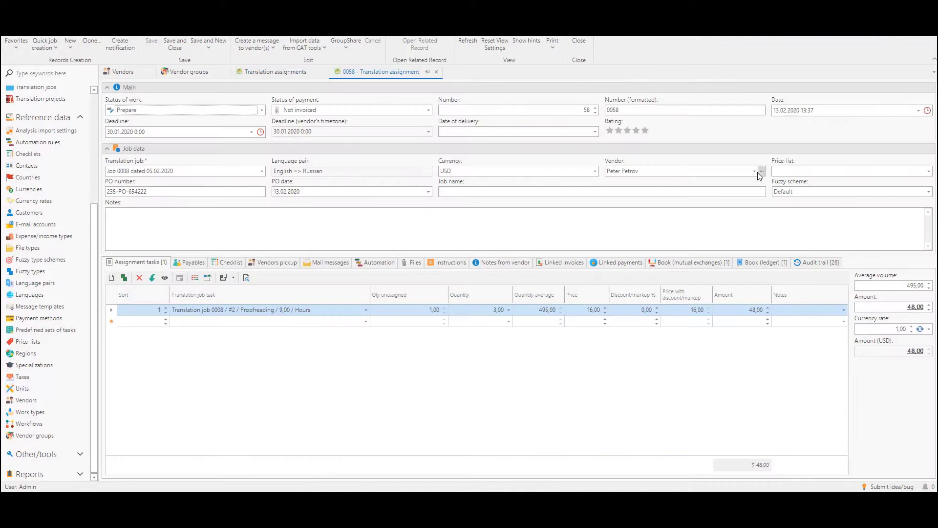
left_click(754, 172)
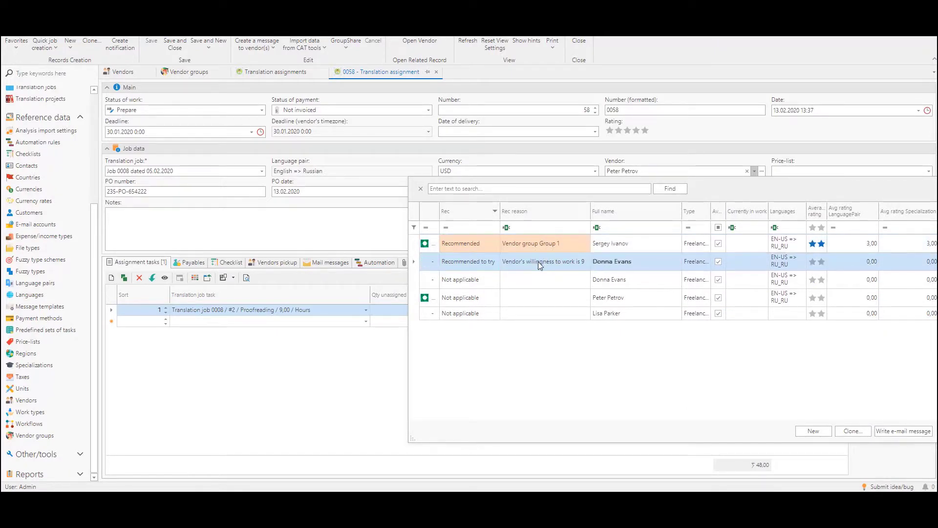
left_click(309, 233)
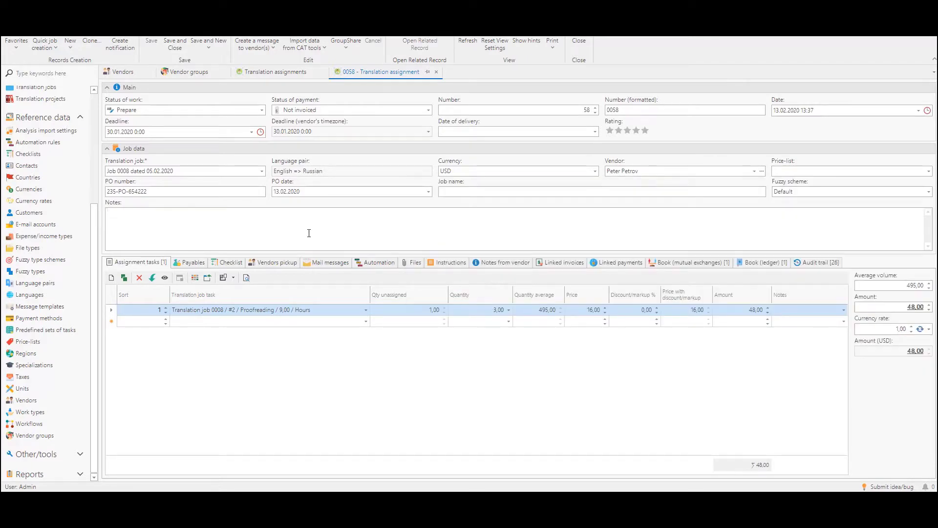